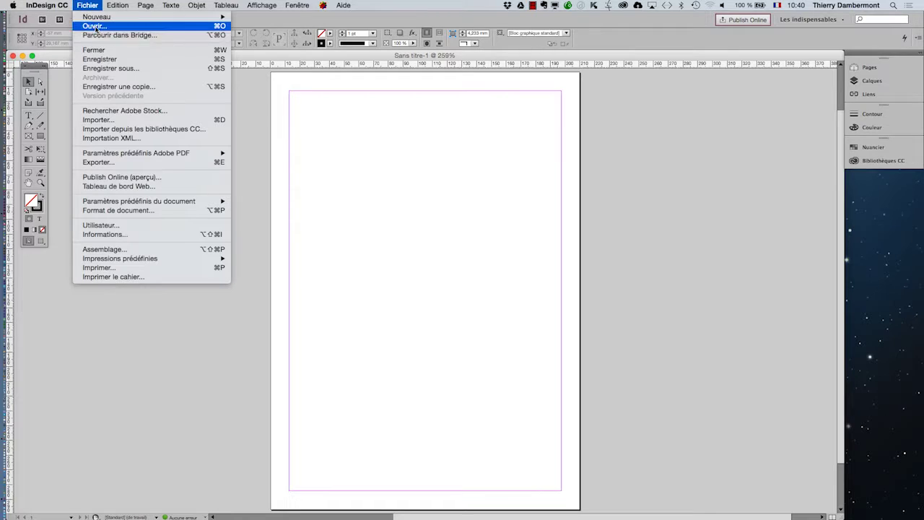
left_click(110, 120)
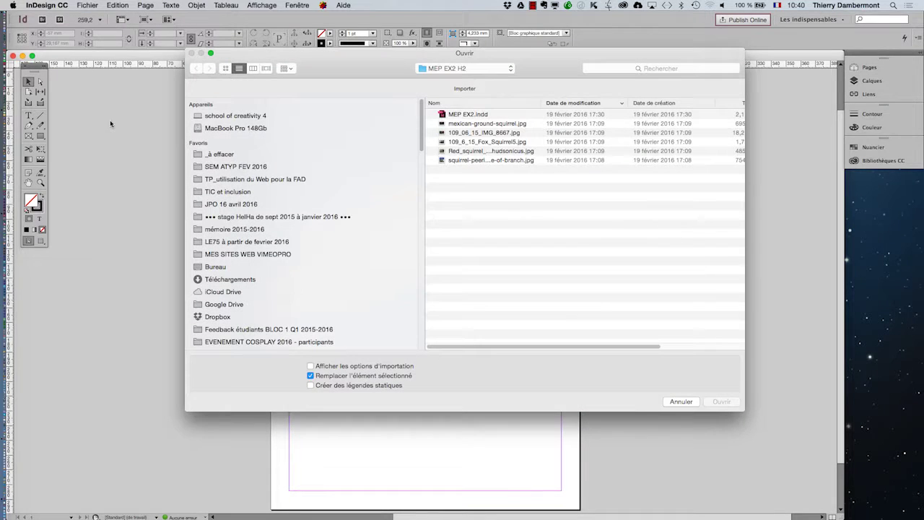
left_click(257, 268)
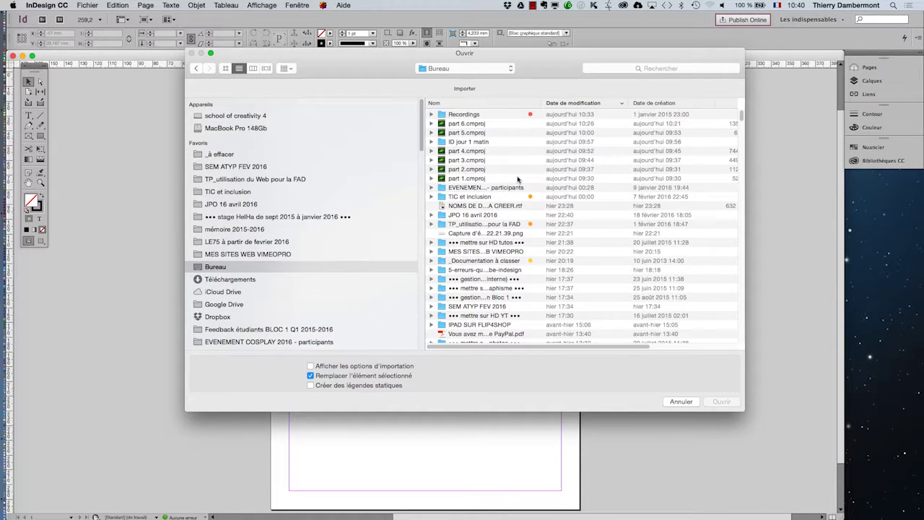
double_click(481, 143)
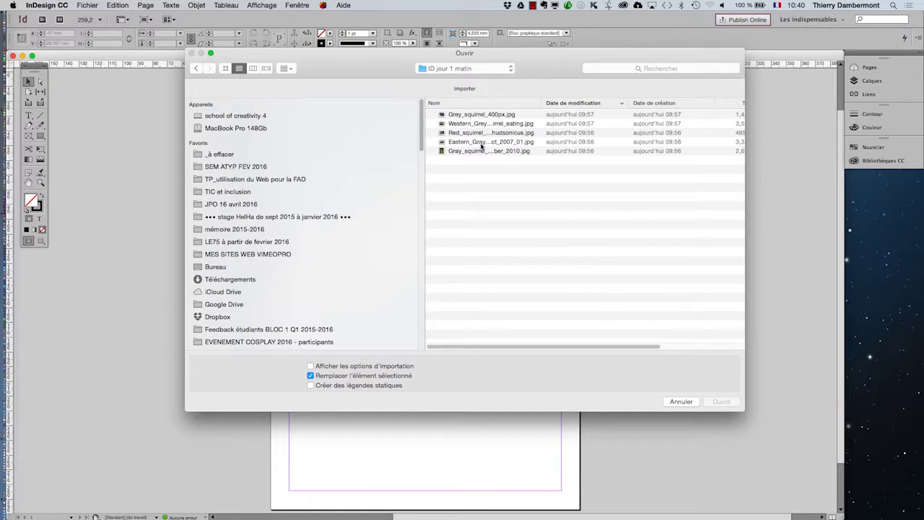
left_click_drag(743, 408, 666, 262)
left_click_drag(501, 67, 475, 117)
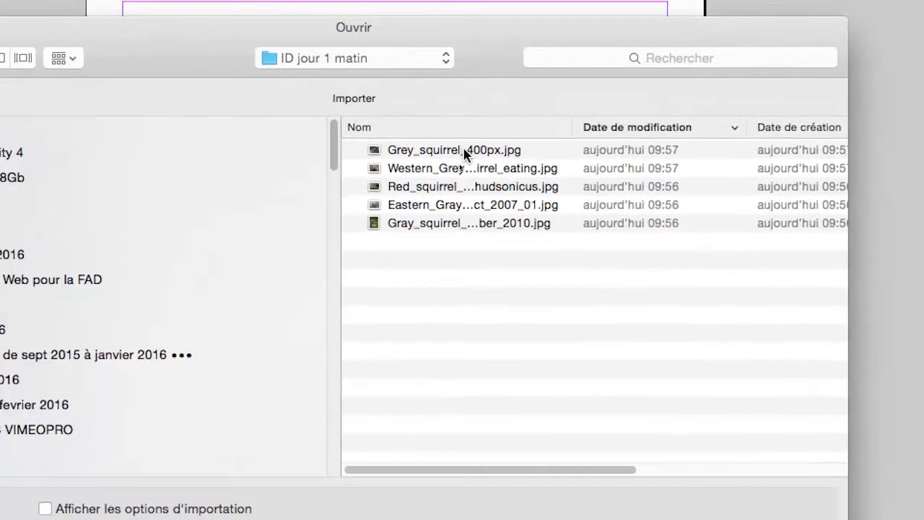
left_click(514, 221)
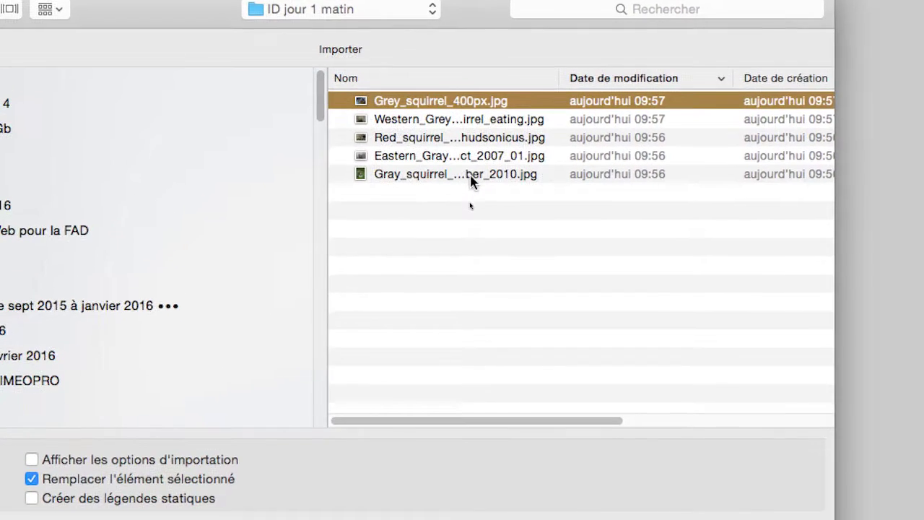
left_click(471, 176, "shift")
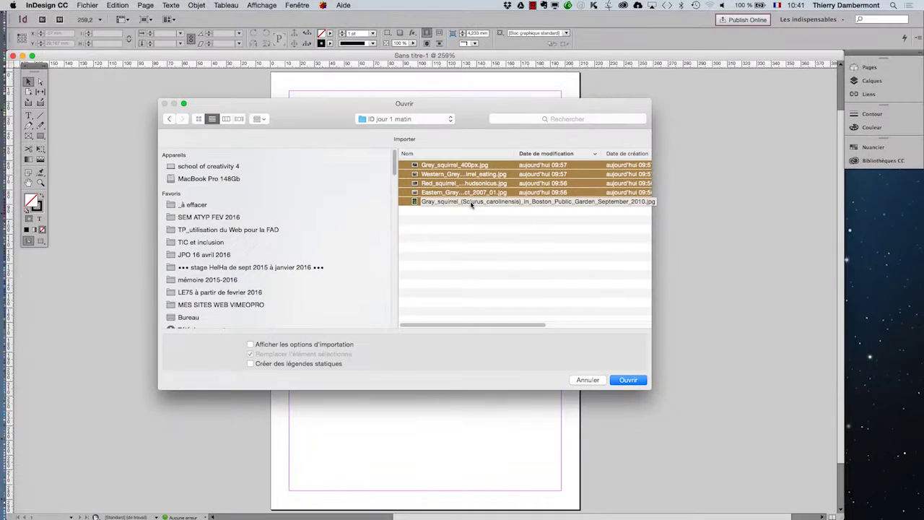
left_click(705, 519)
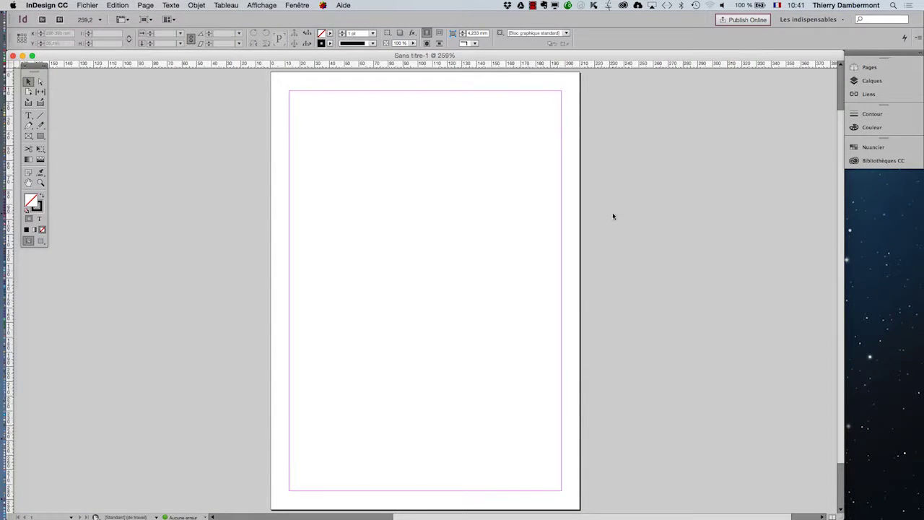
Switch to Finder and open a new window showing the Bureau folder
key("super+Tab")
key("super+Tab")
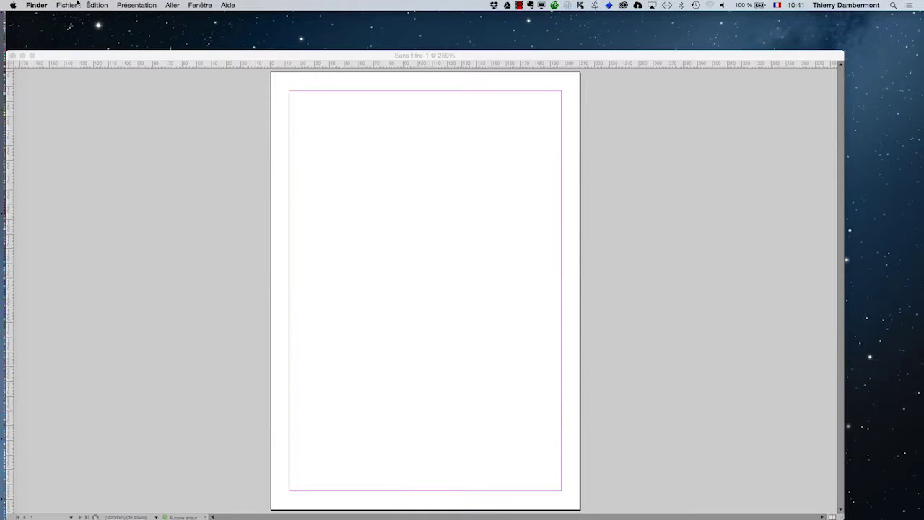
left_click(76, 5)
left_click(88, 17)
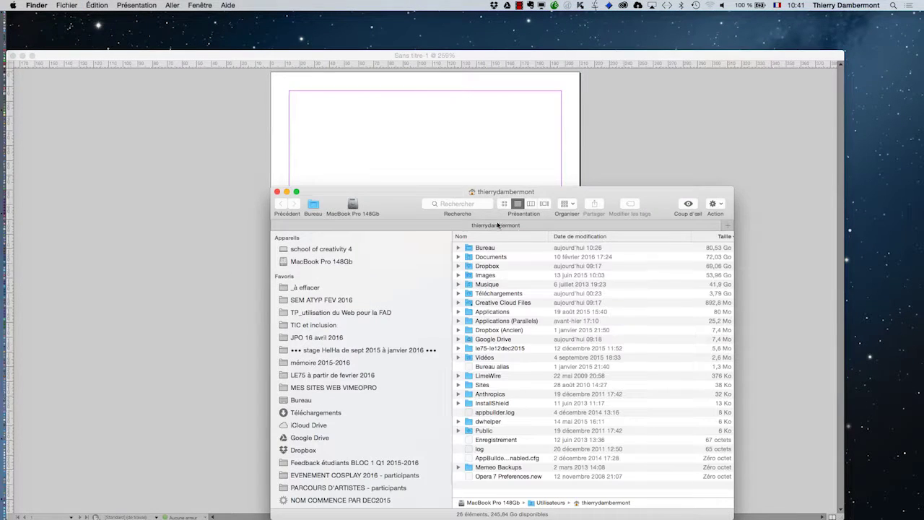
left_click_drag(410, 206, 345, 79)
left_click(263, 271)
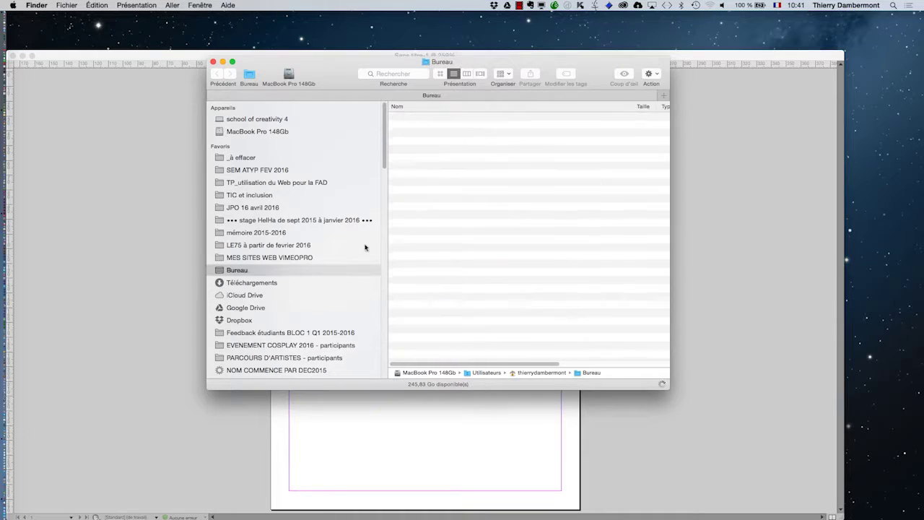
left_click_drag(546, 63, 466, 71)
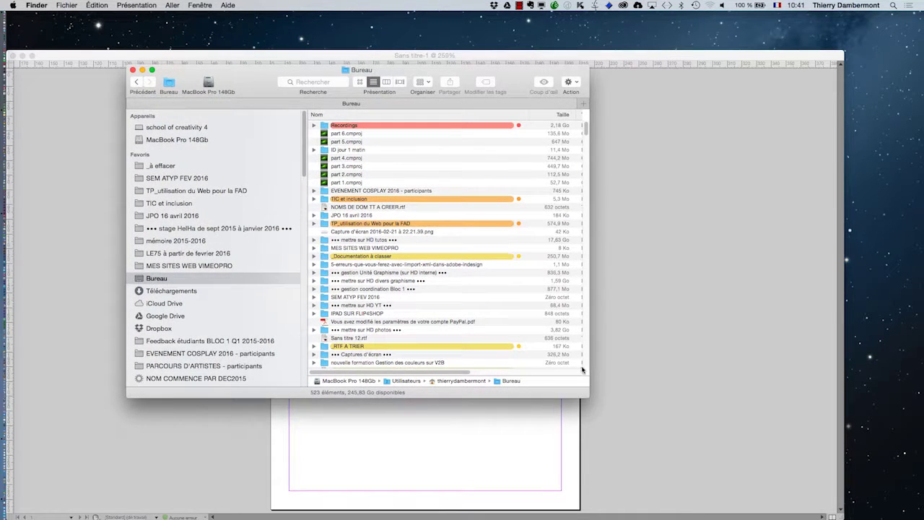
Hide the other applications, widen the Finder window and open the "ID jour 1 matin" folder
key("alt+super+h")
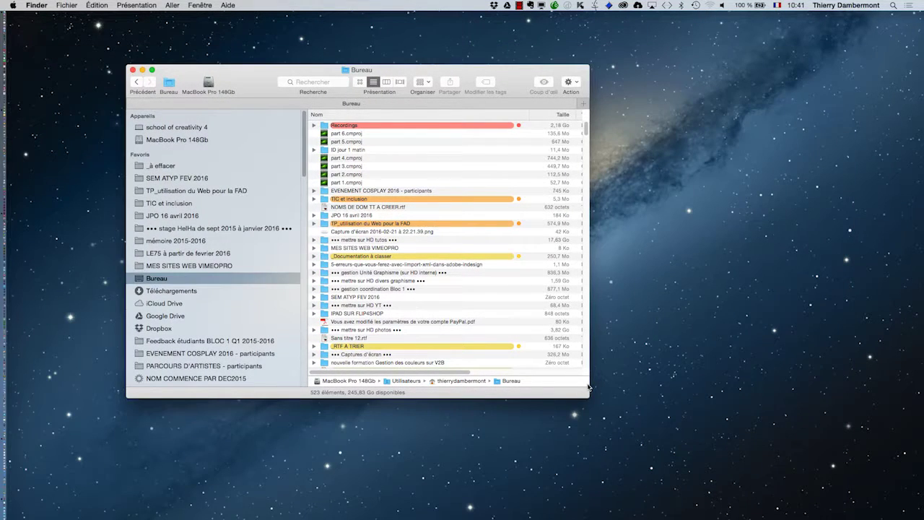
left_click_drag(590, 393, 787, 366)
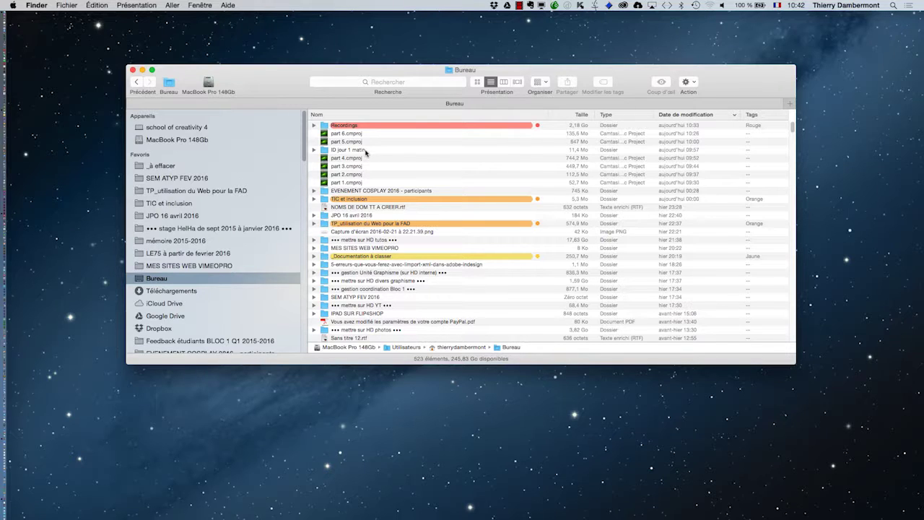
double_click(365, 150)
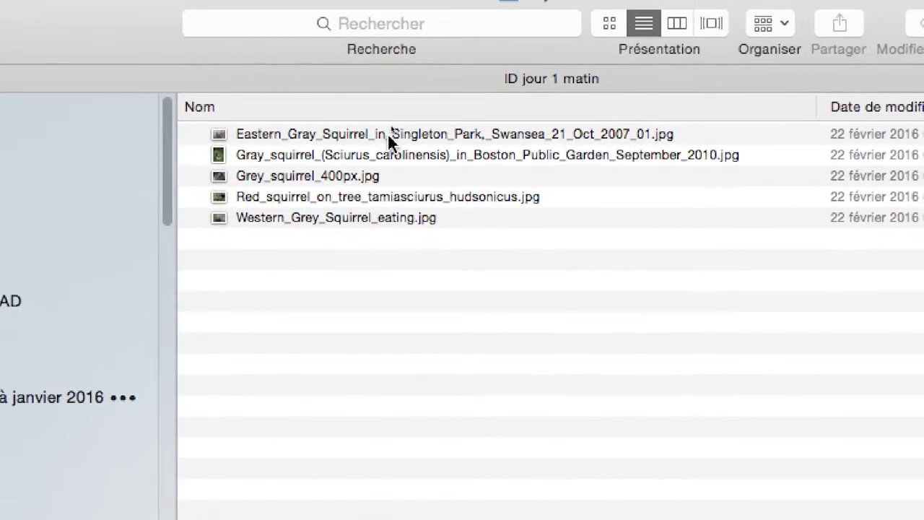
Select all five squirrel JPG files and send them to A Better Finder Rename 9
left_click(391, 133)
left_click(446, 215, "shift")
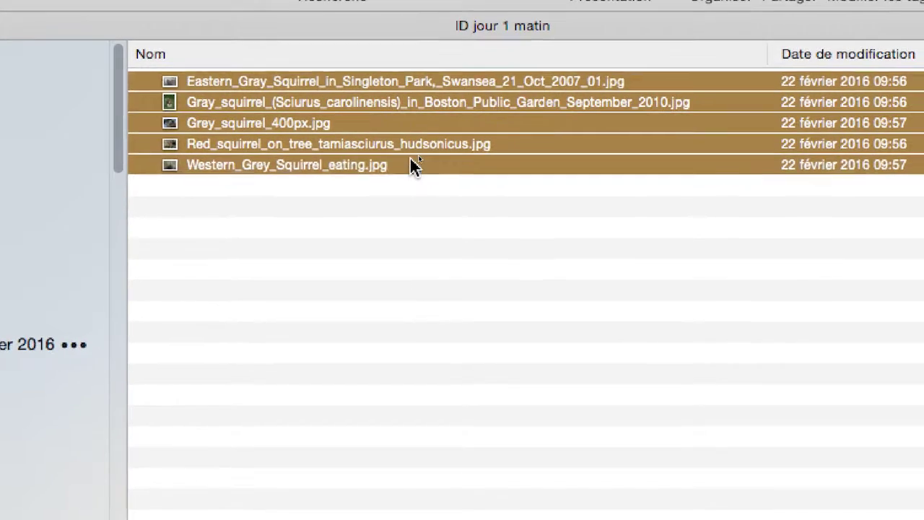
right_click(408, 159)
mouse_move(536, 369)
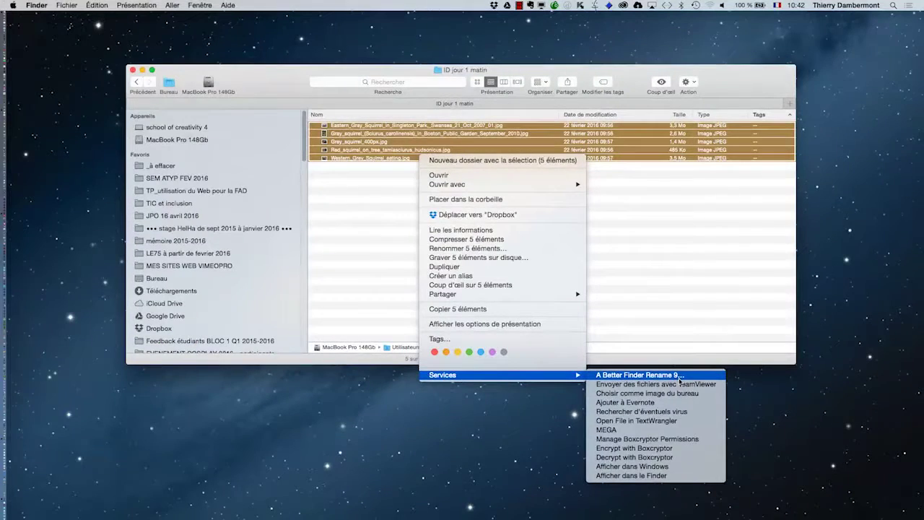
left_click(679, 376)
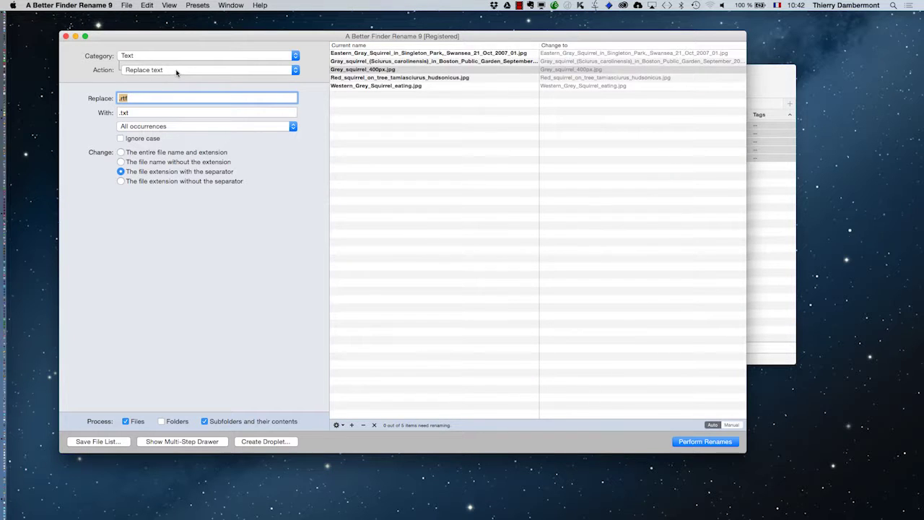
left_click(177, 70)
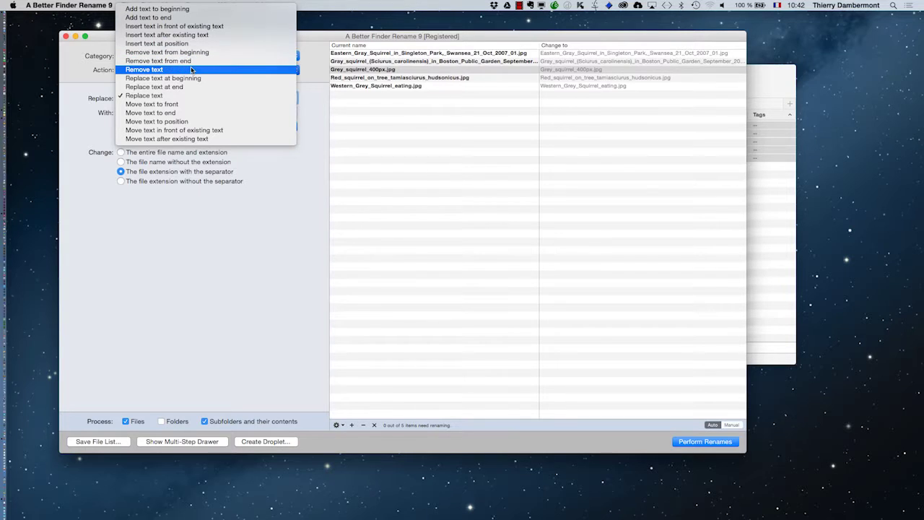
left_click(182, 95)
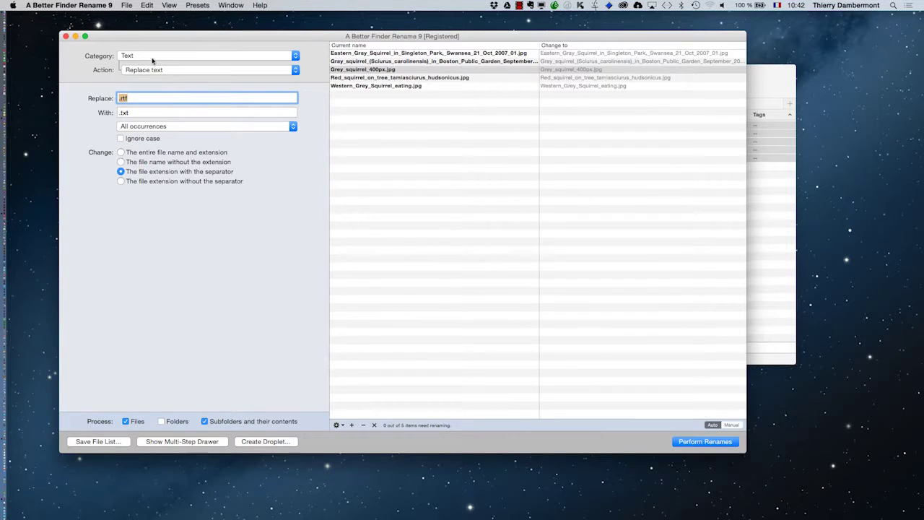
left_click(154, 69)
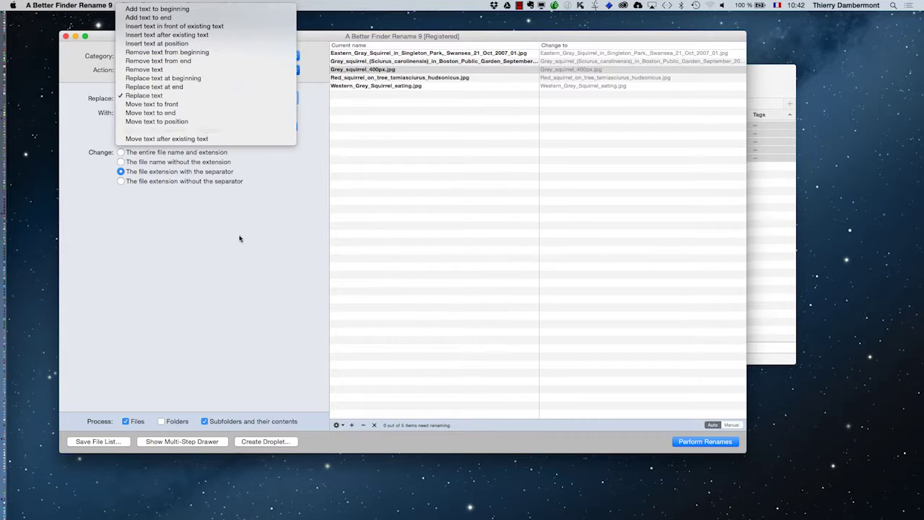
left_click(205, 61)
left_click(205, 56)
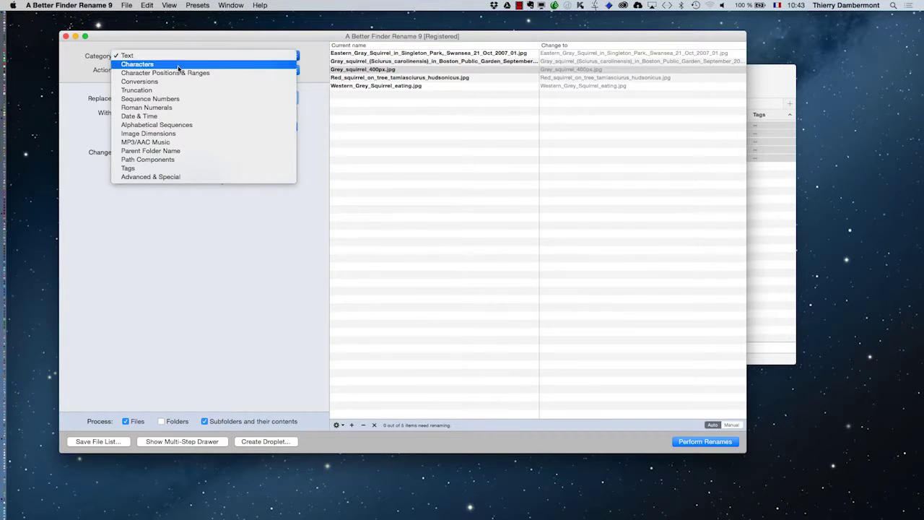
left_click(175, 74)
left_click(171, 70)
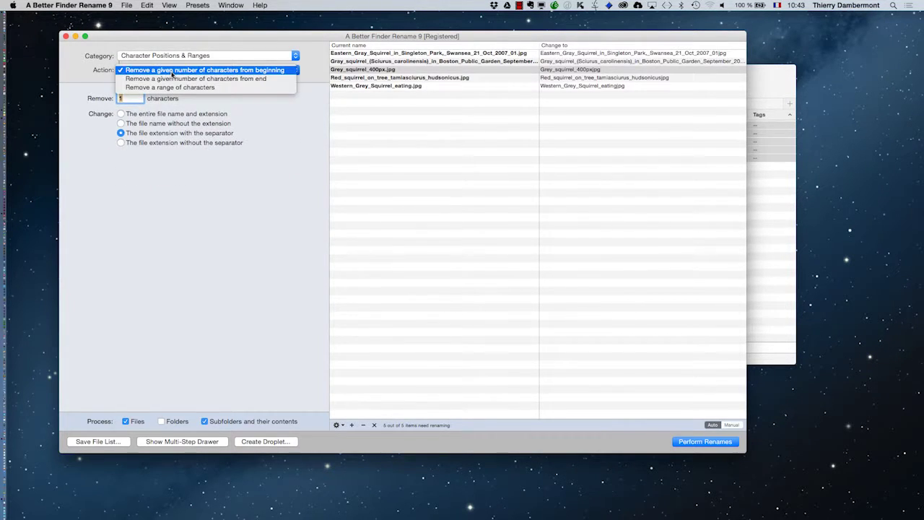
left_click(227, 181)
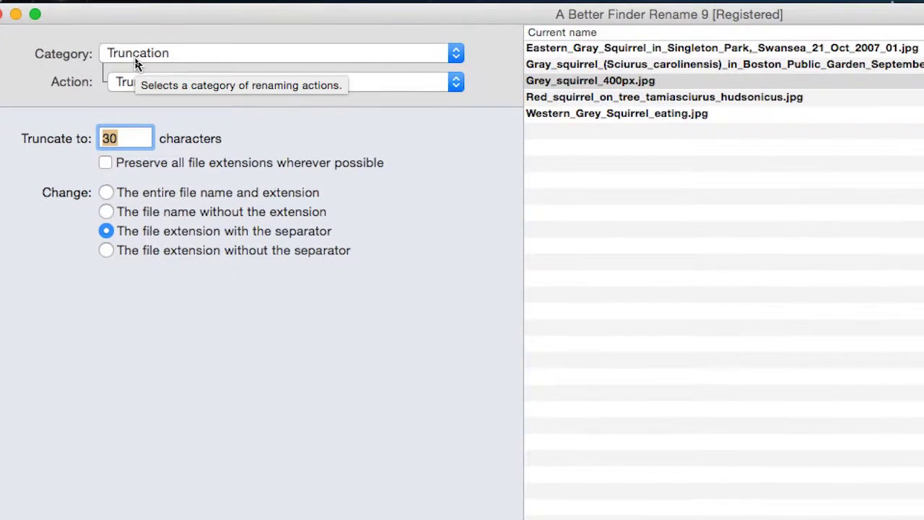
Use the Truncation category to truncate to 30 characters, changing only the file name without the extension
left_click(135, 60)
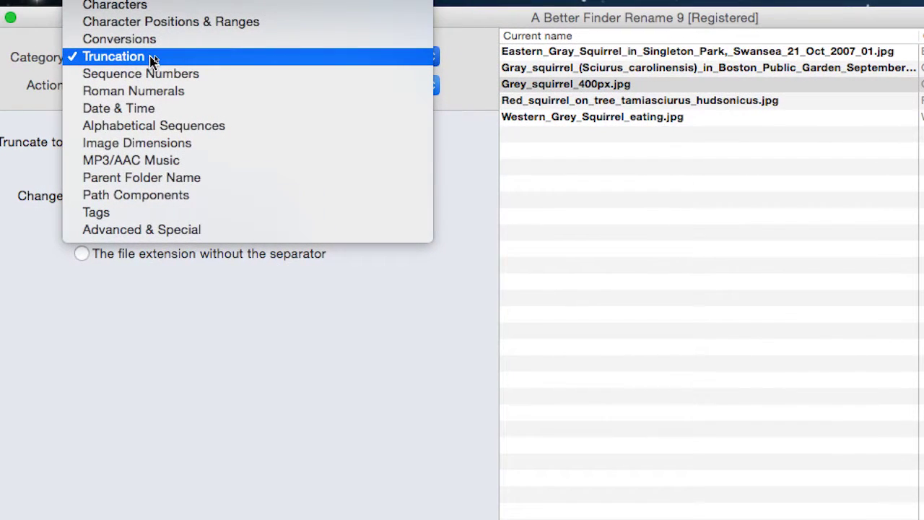
left_click(150, 58)
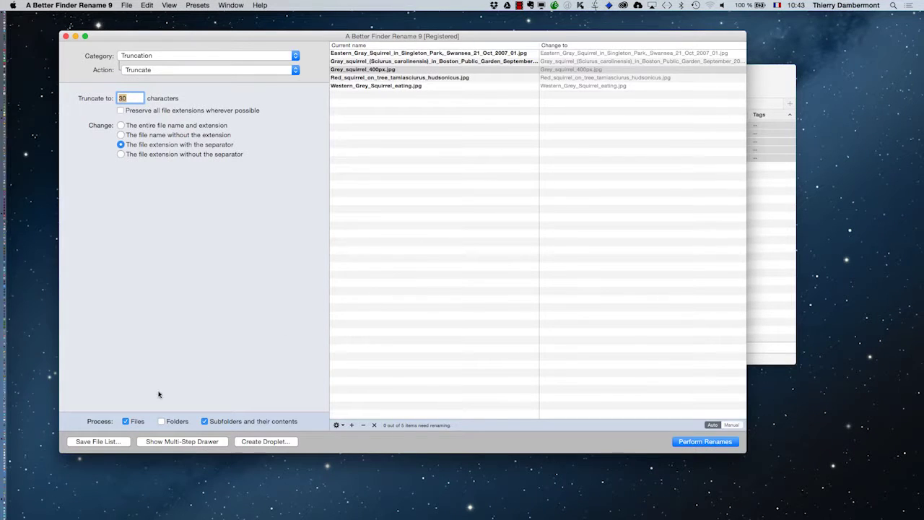
left_click(120, 126)
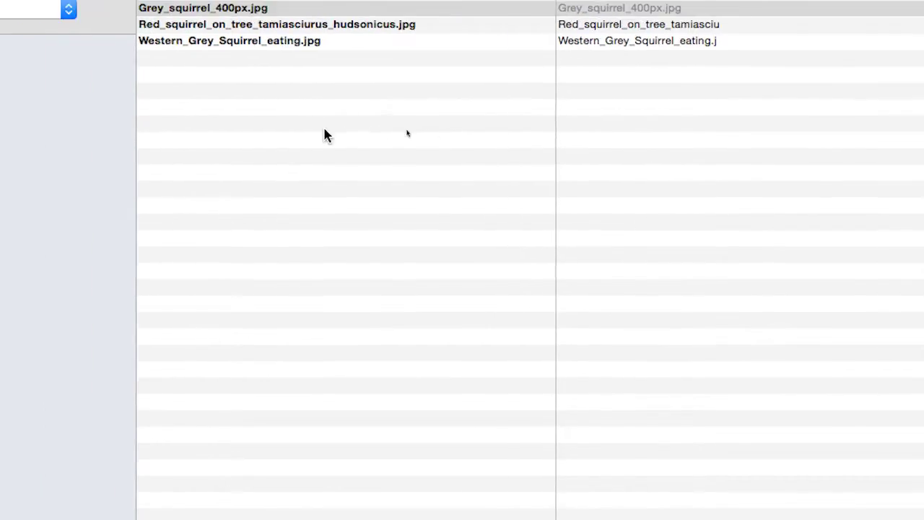
left_click(177, 137)
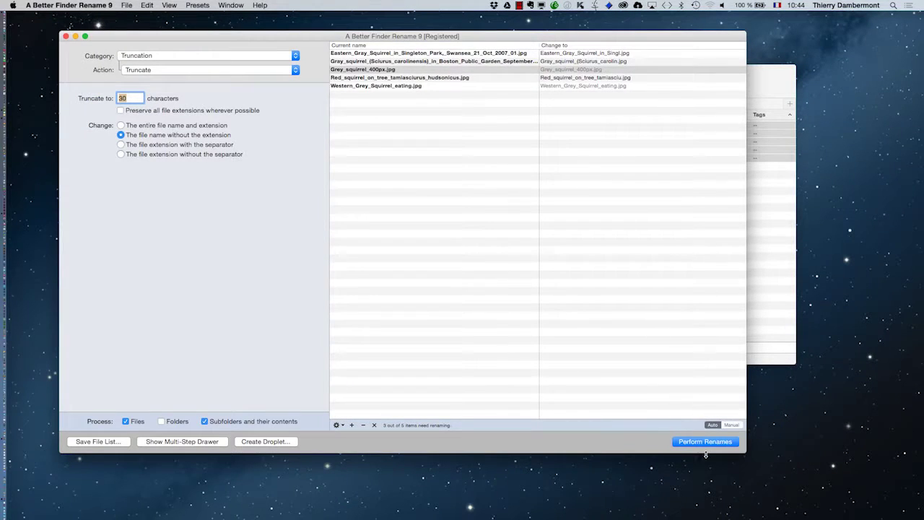
Perform the truncation renames on all affected files at once and dismiss the completion message
left_click(705, 441)
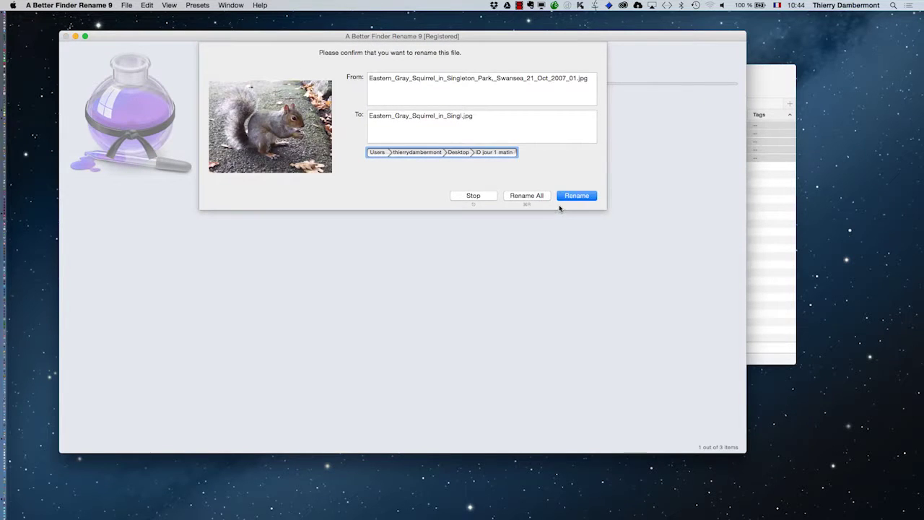
left_click(526, 198)
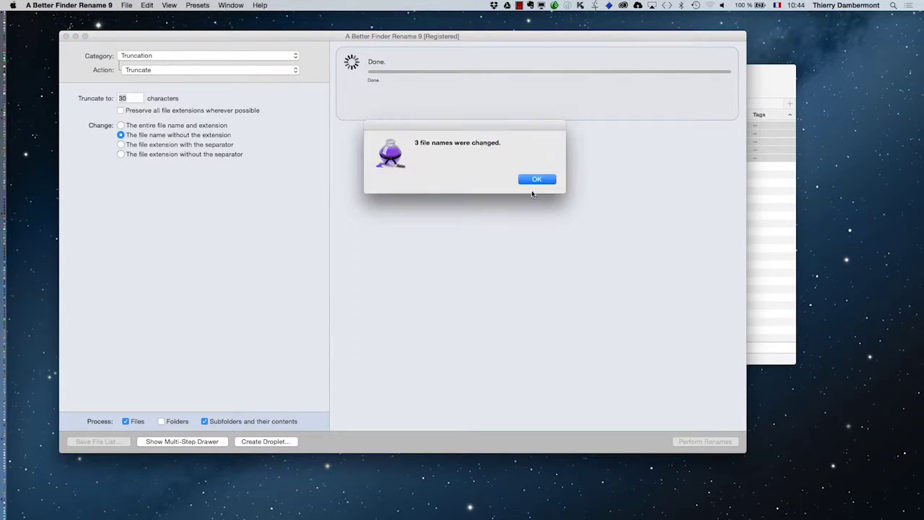
left_click(545, 180)
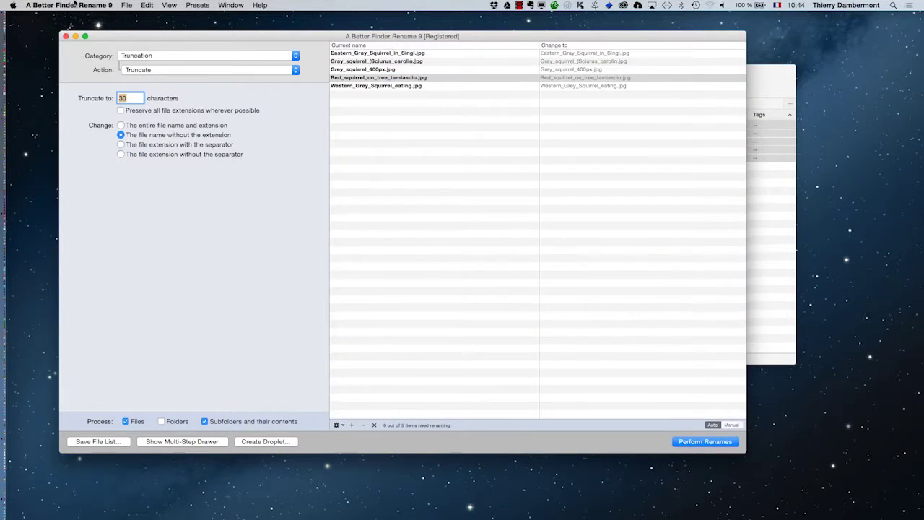
Leave A Better Finder Rename for the Finder window and deselect the renamed images
left_click(74, 5)
left_click(91, 156)
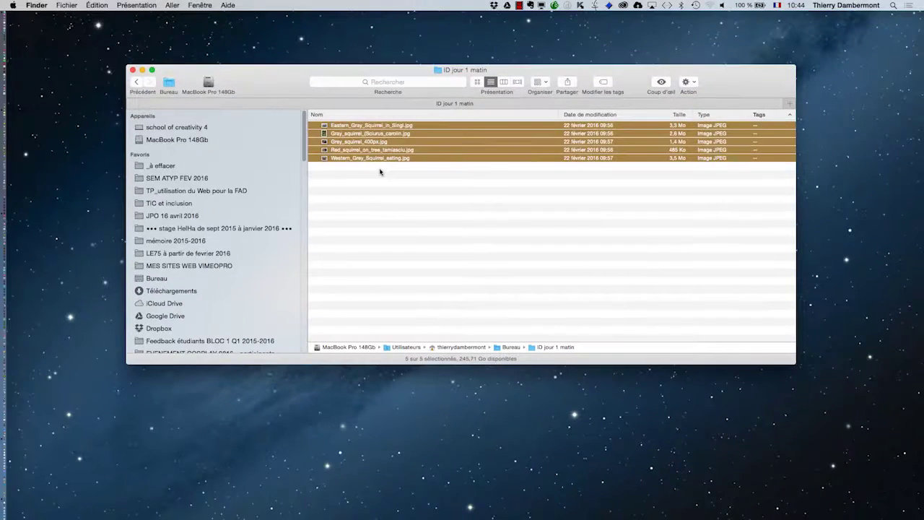
left_click(381, 177)
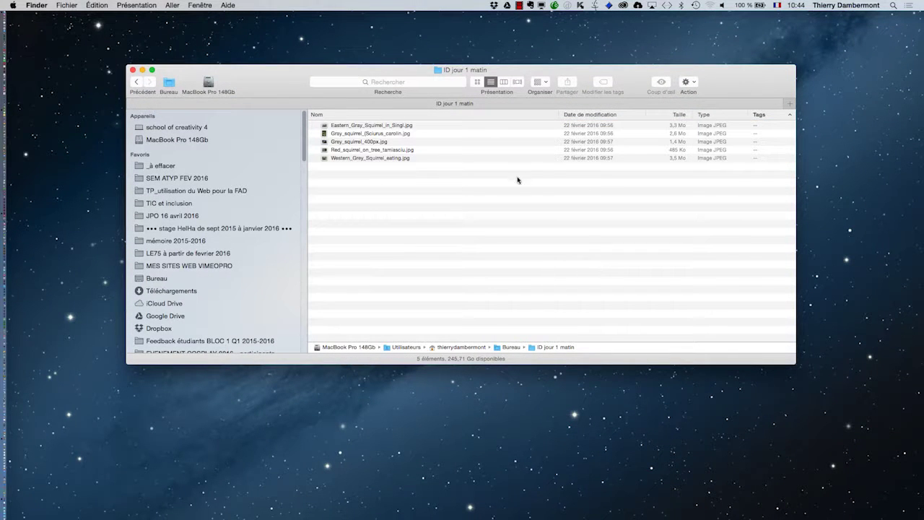